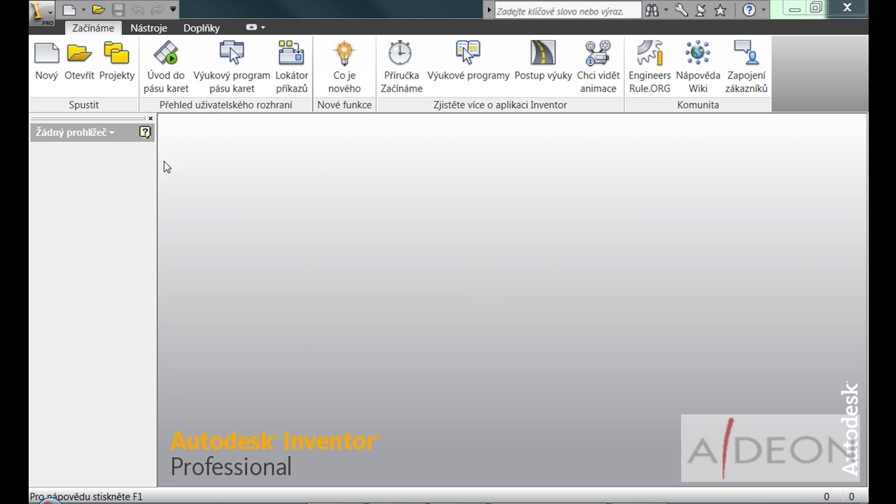
- Open the Nový soubor template dialog from the Začínáme start screen
click(45, 70)
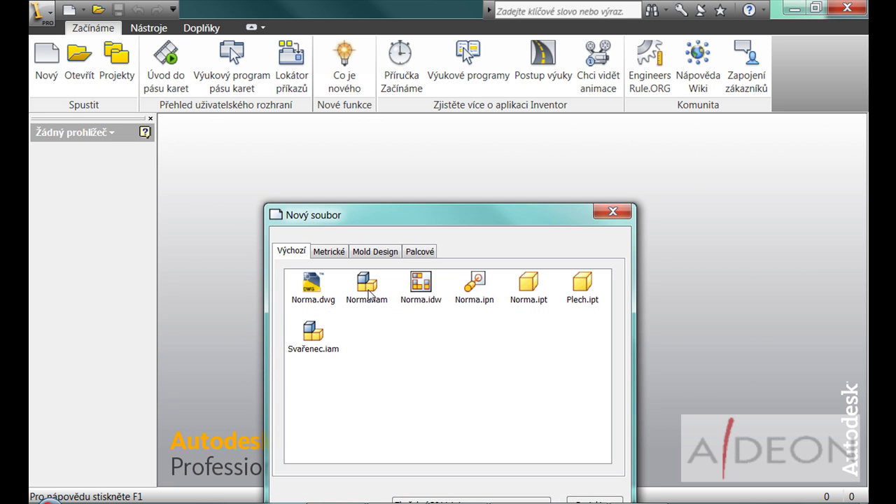
- Start a Norma.iam assembly, create in-place part kostru, and show its origin planes
double_click(368, 284)
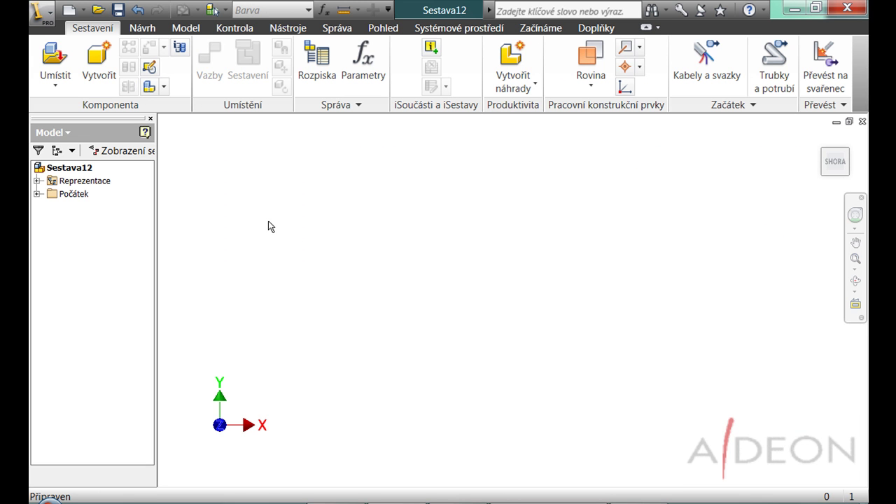
click(98, 66)
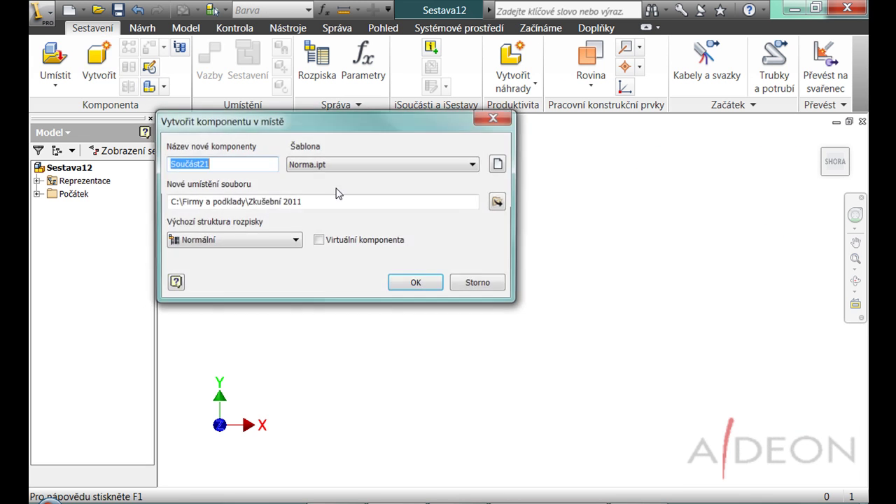
text(kostru)
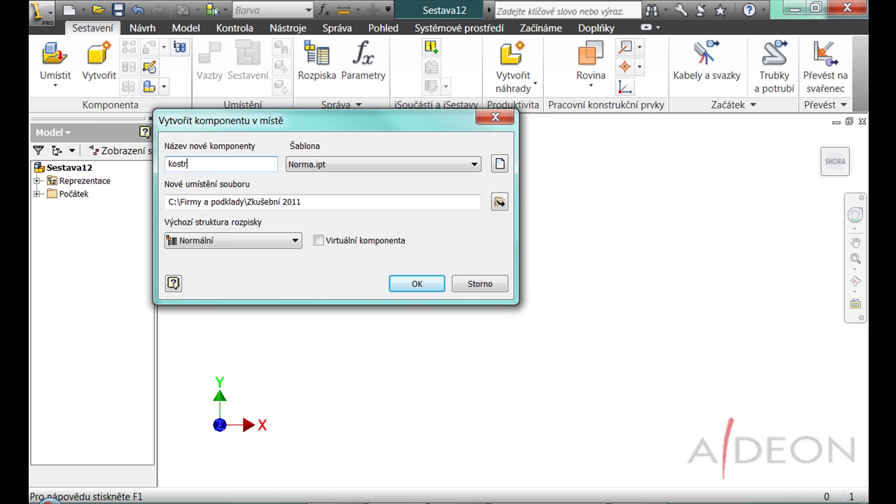
click(419, 283)
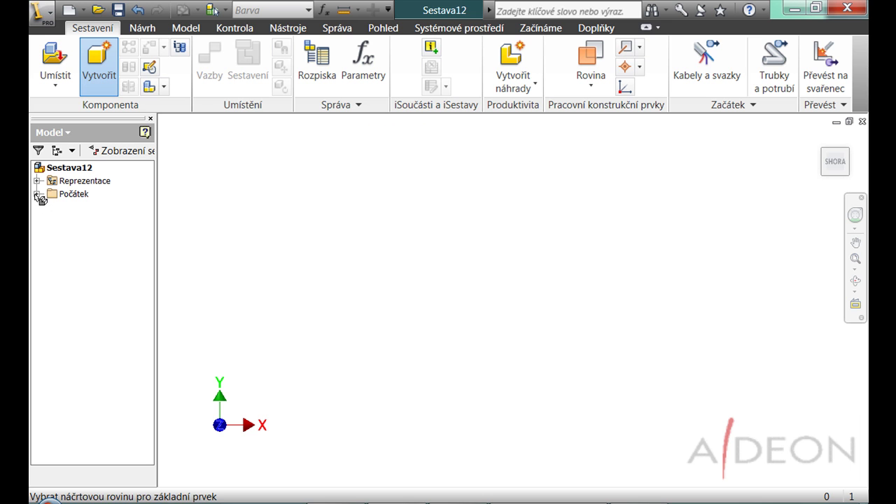
click(37, 194)
- Draw a closed triangle starting at the origin on kostru's XY plane
click(80, 236)
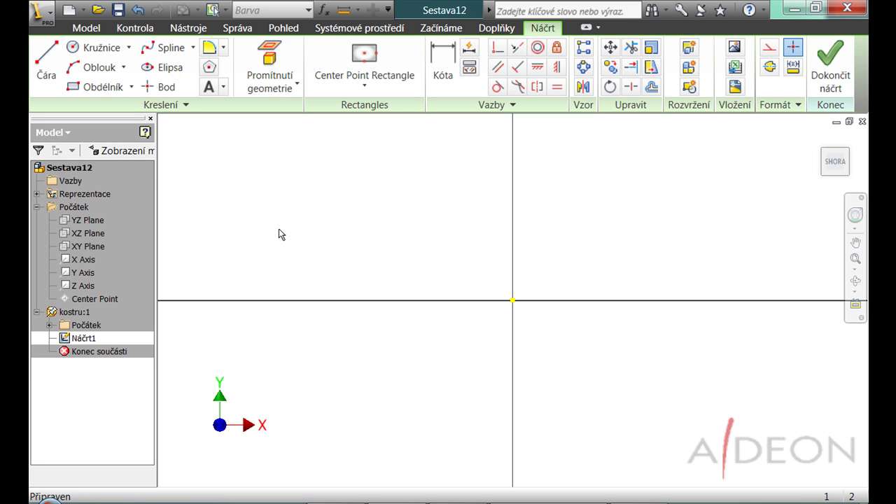
click(46, 70)
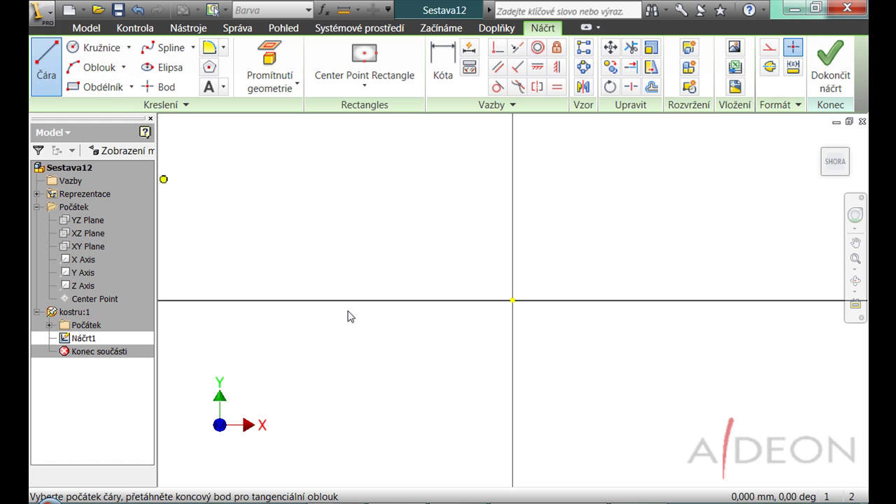
click(512, 301)
scroll(370, 329, up, 2)
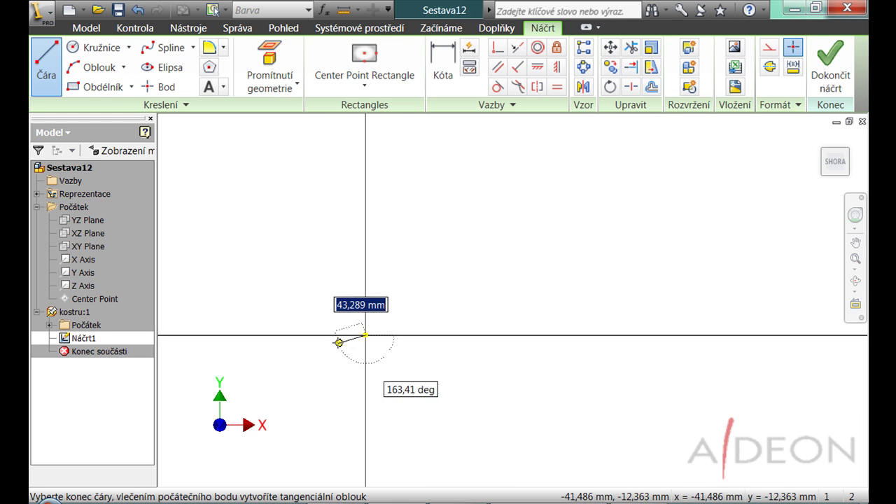
scroll(470, 372, down, 1)
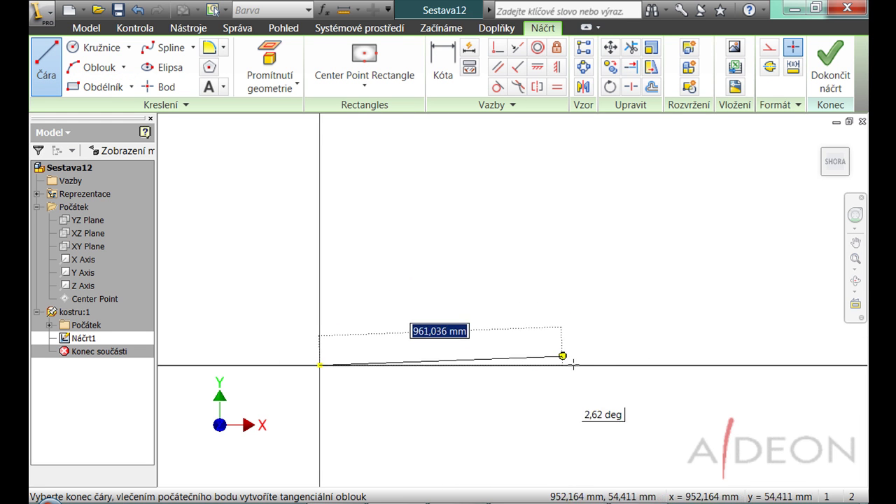
click(538, 365)
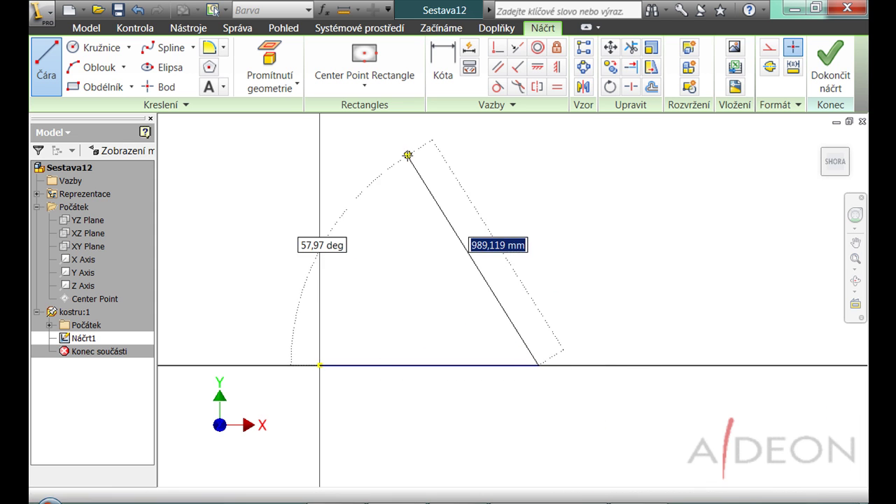
click(418, 175)
click(320, 364)
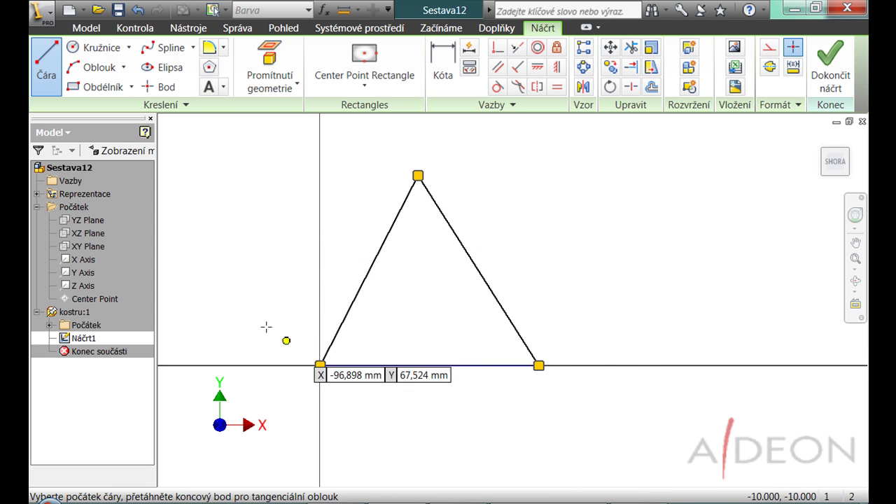
- End line drawing, make Náčrt1 adaptive and finish the sketch
right_click(246, 288)
click(280, 296)
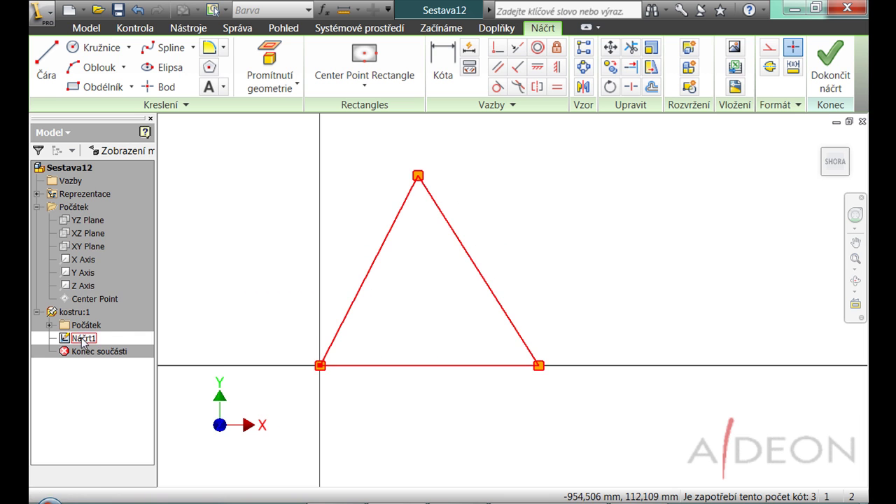
right_click(79, 338)
click(132, 433)
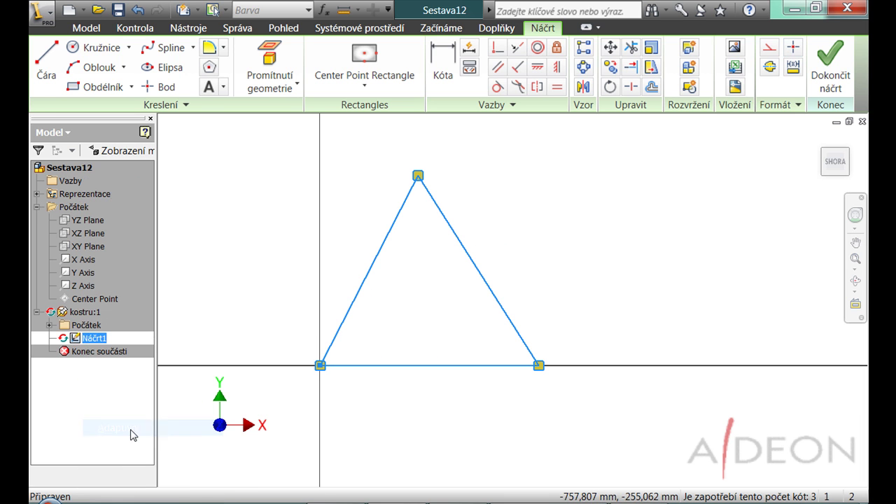
click(830, 76)
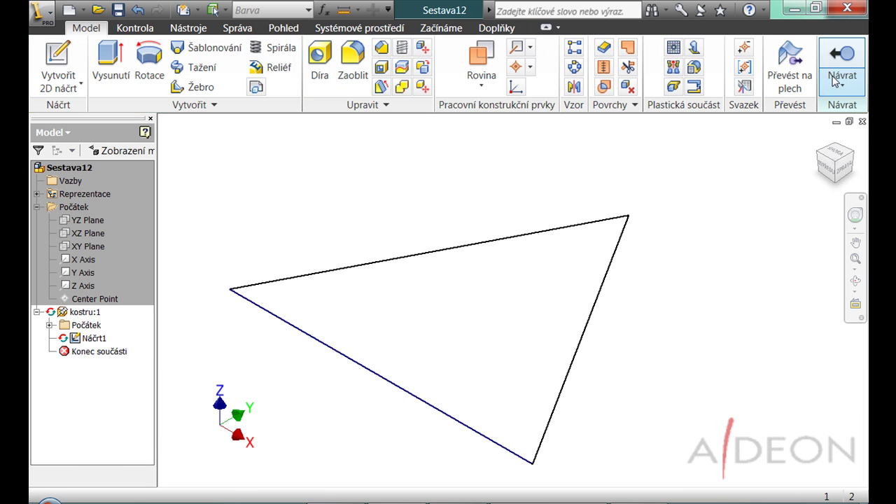
- Back in the assembly, start iCopy Author with kostru:1 as the layout part
click(837, 60)
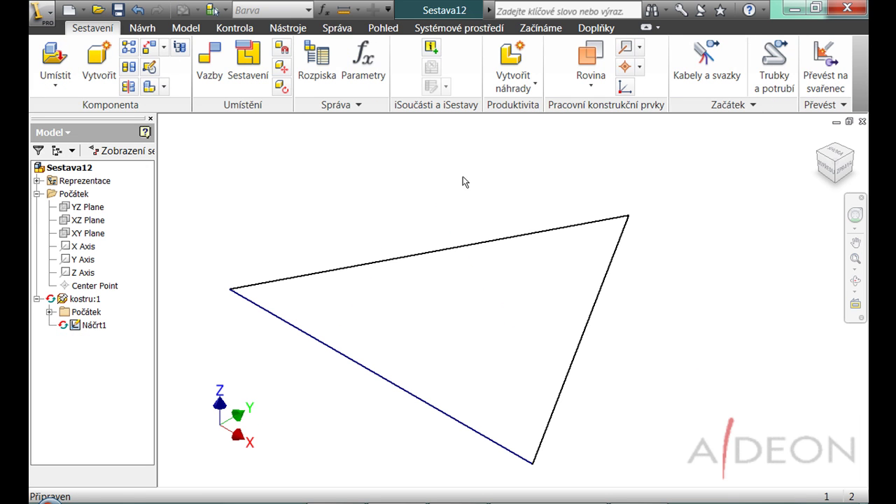
click(343, 32)
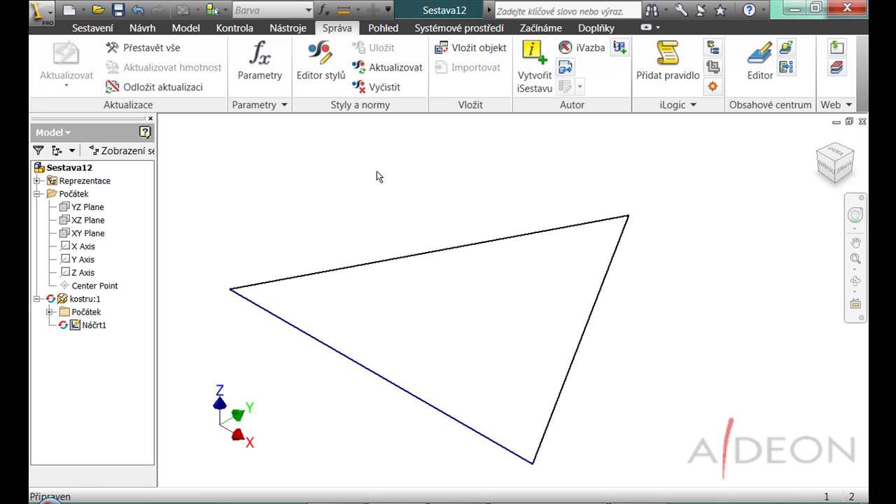
click(619, 50)
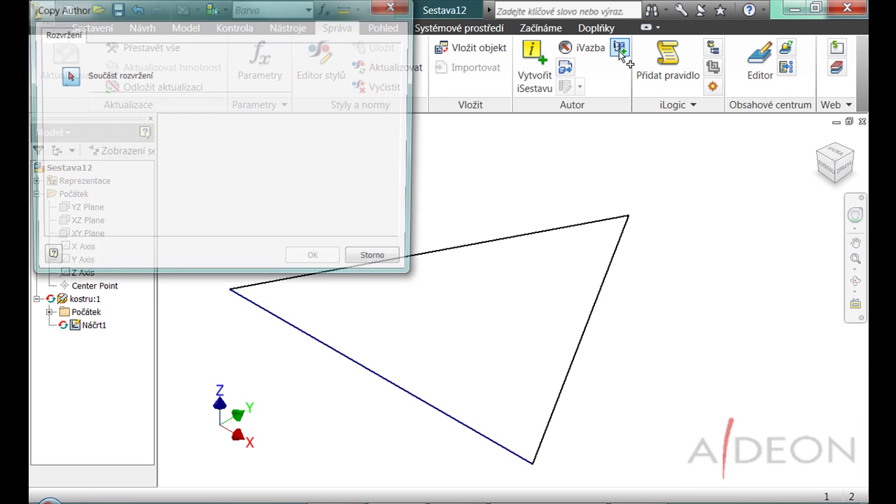
click(85, 299)
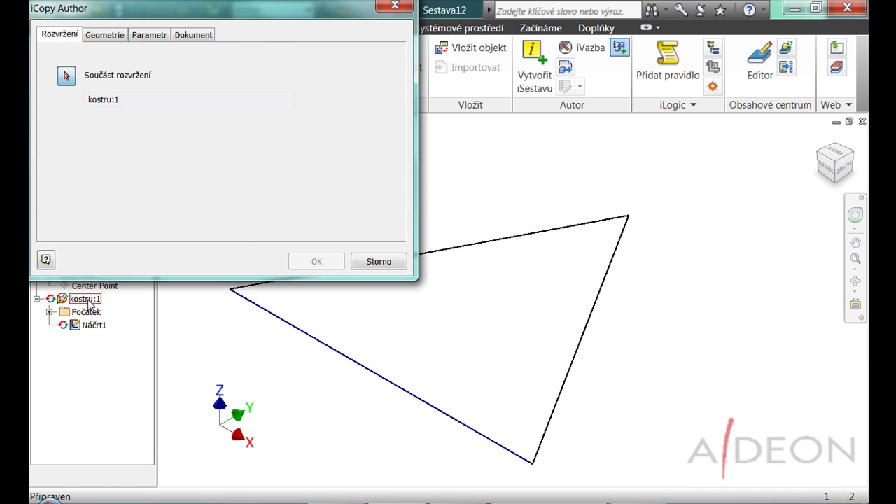
click(118, 37)
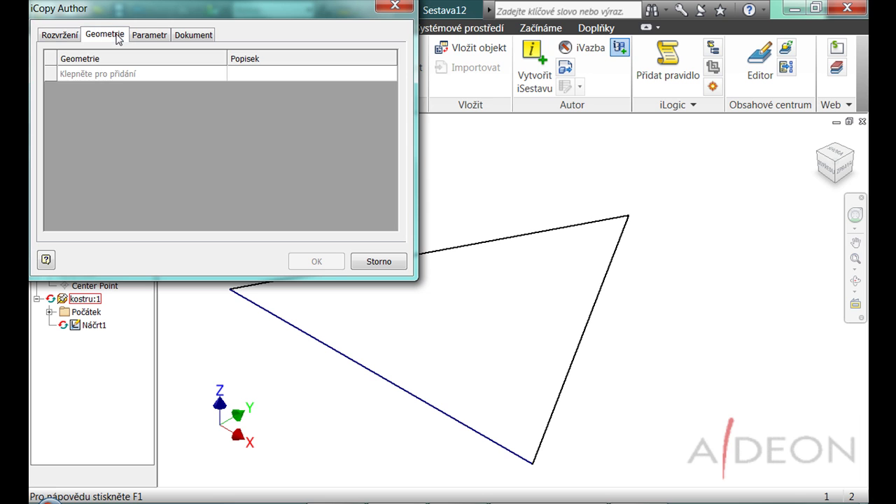
- Add the triangle's left vertex as iCopy point spodni_levy
click(118, 77)
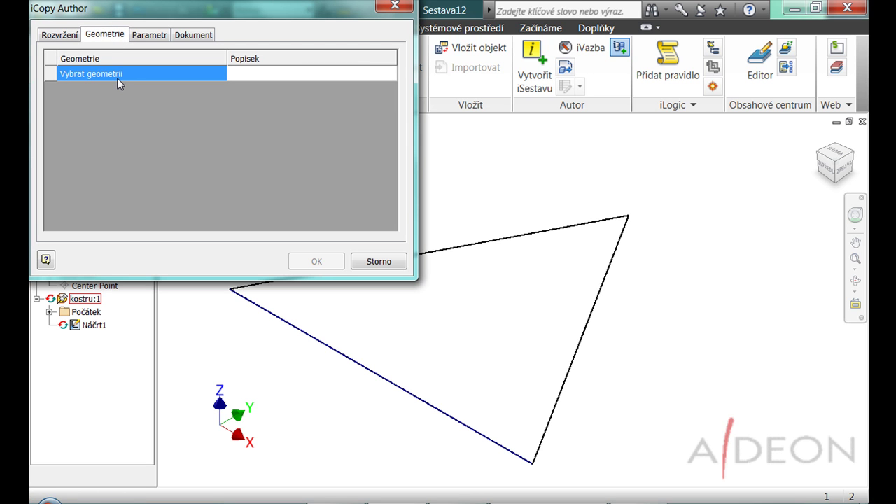
click(247, 74)
click(168, 72)
click(231, 291)
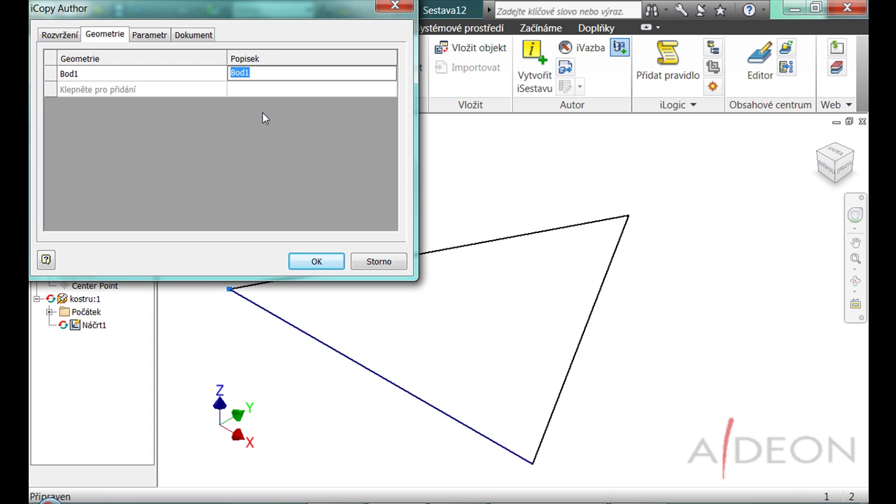
text(spodni)
- Add the bottom-right vertex as spodni_pravy and the top-right vertex as horni_bod
click(113, 92)
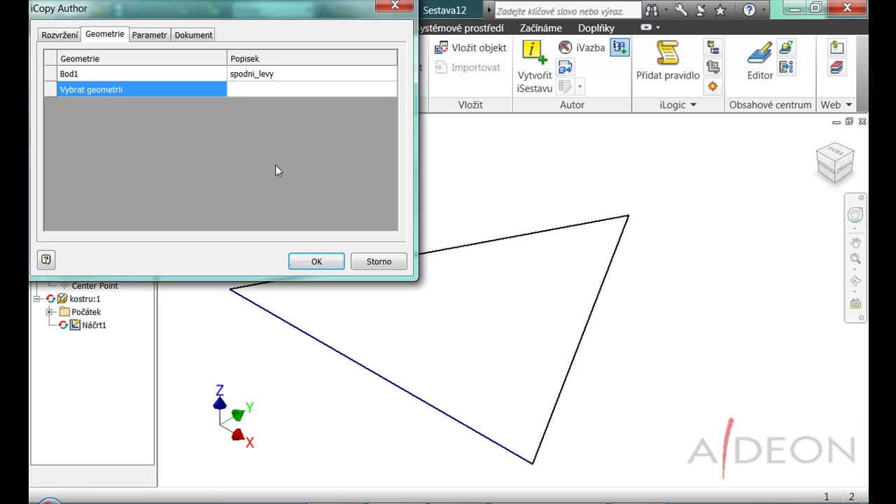
click(532, 466)
text(spodni_p)
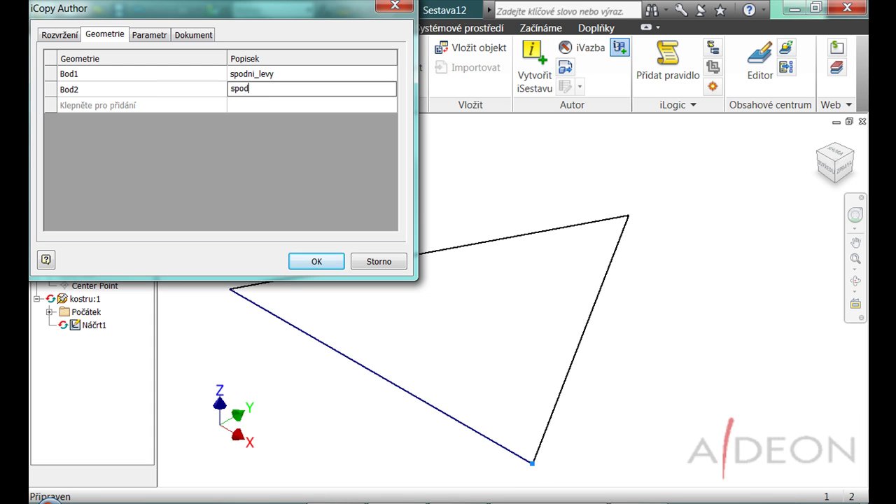
text(ravy)
click(100, 105)
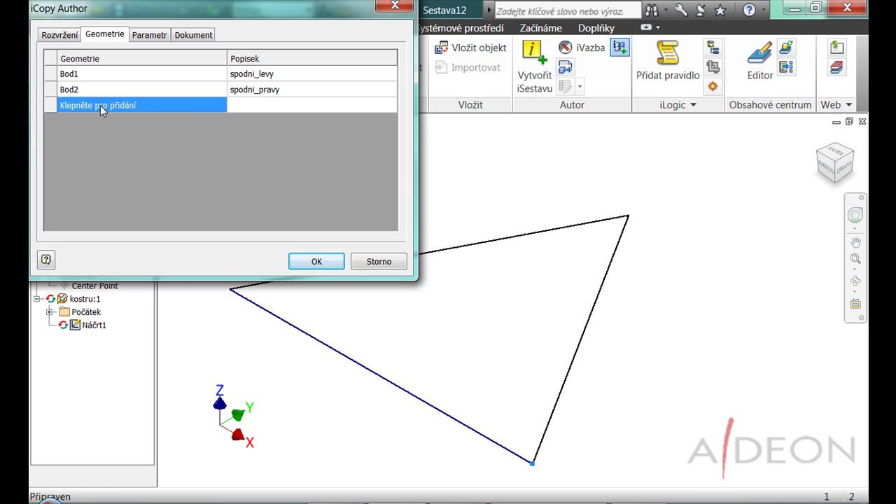
click(628, 216)
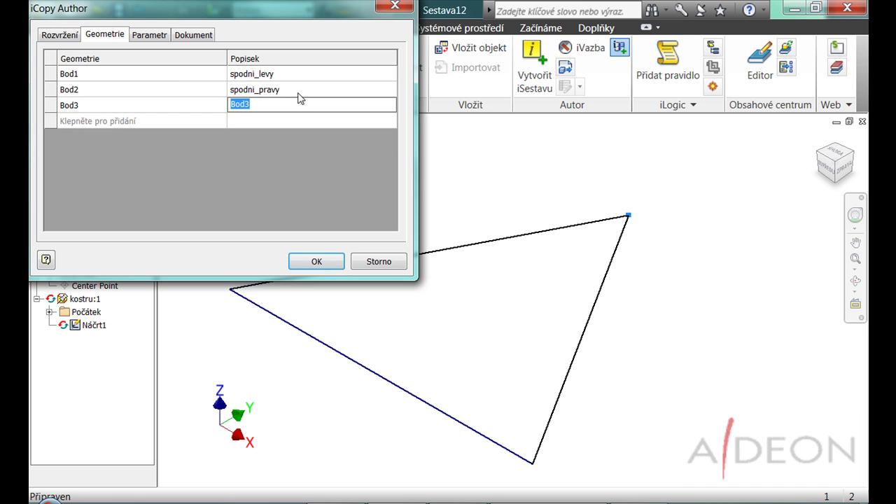
text(horni_bod)
- Confirm the iCopy definition and save the assembly as ocelova_konstrukce.iam with kostru.ipt
click(316, 262)
click(119, 10)
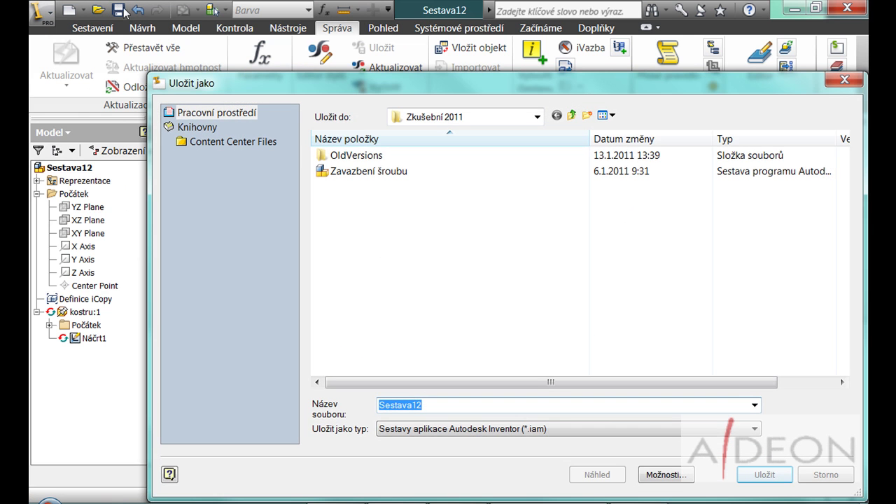
text(ocelova)
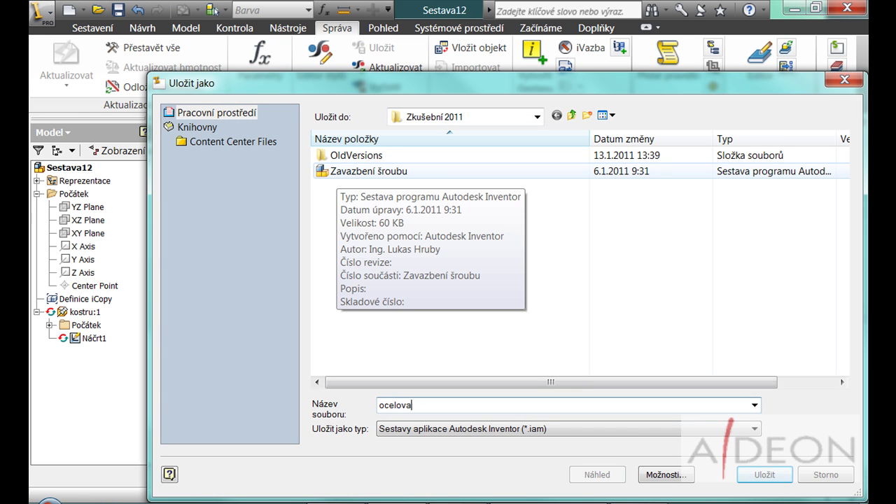
text(_konstru)
text(kce)
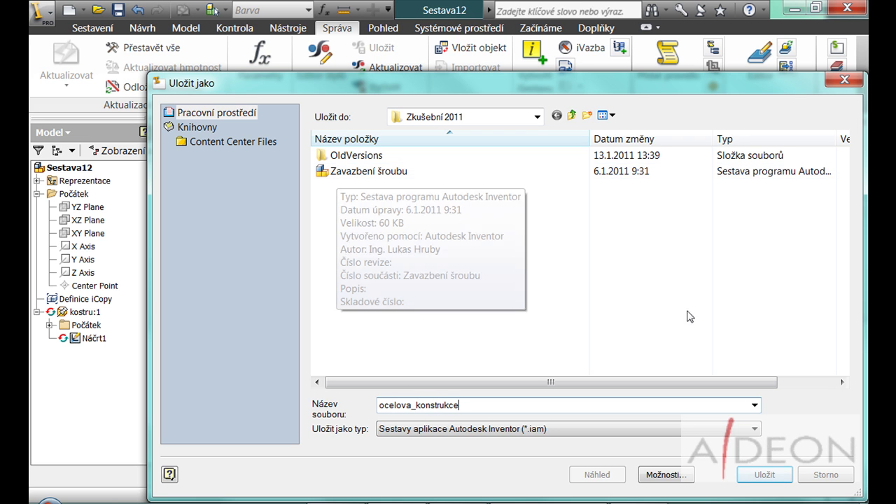
click(757, 474)
click(543, 206)
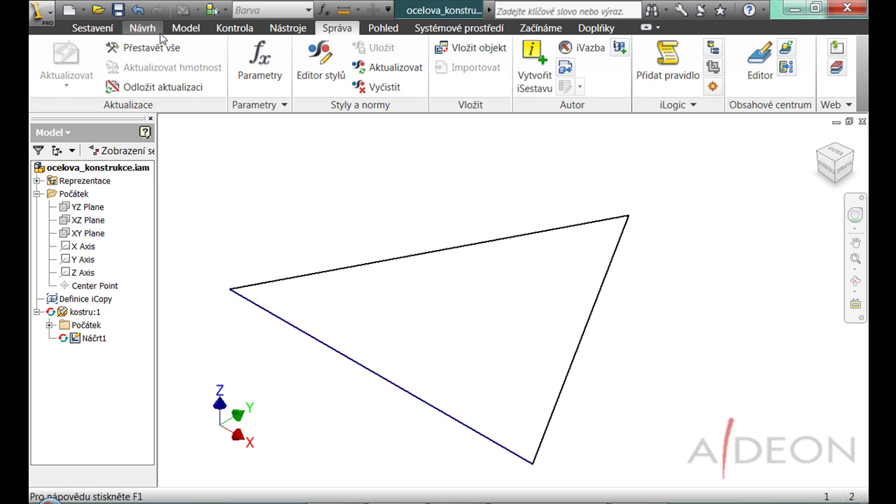
- Insert ISO 4019 80x80x6 steel members on all three triangle edges as Frame0001.iam
click(144, 30)
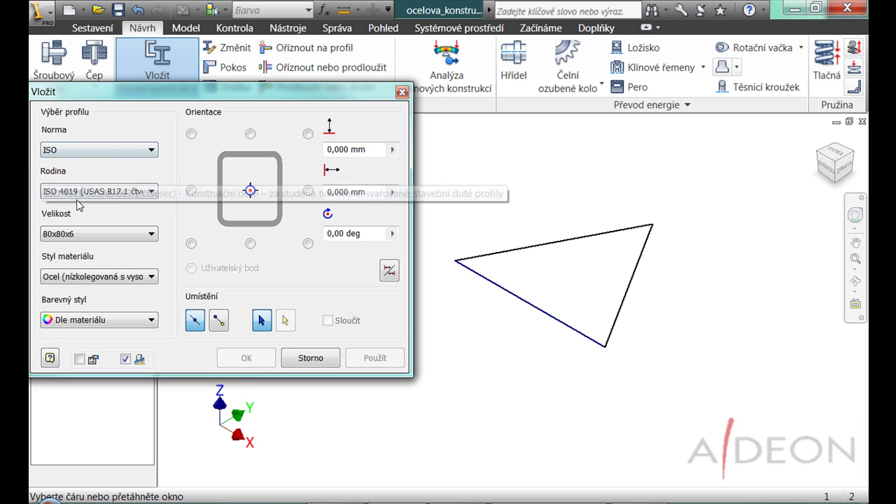
click(84, 279)
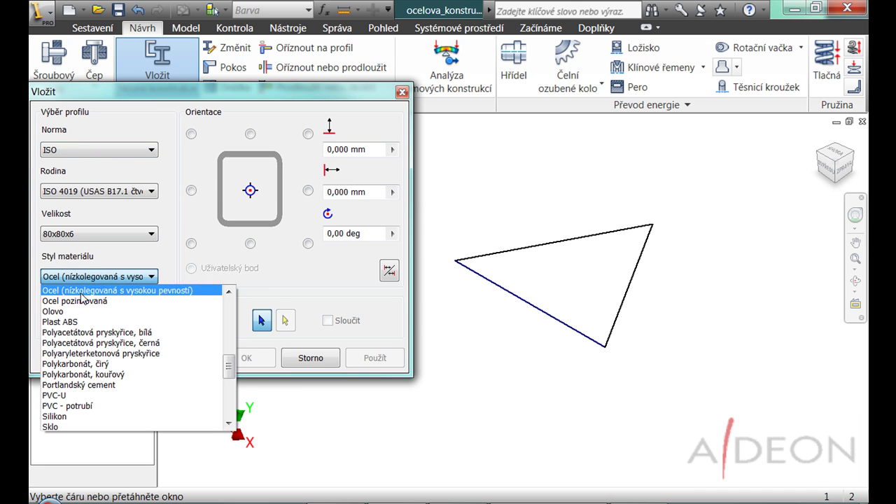
click(83, 291)
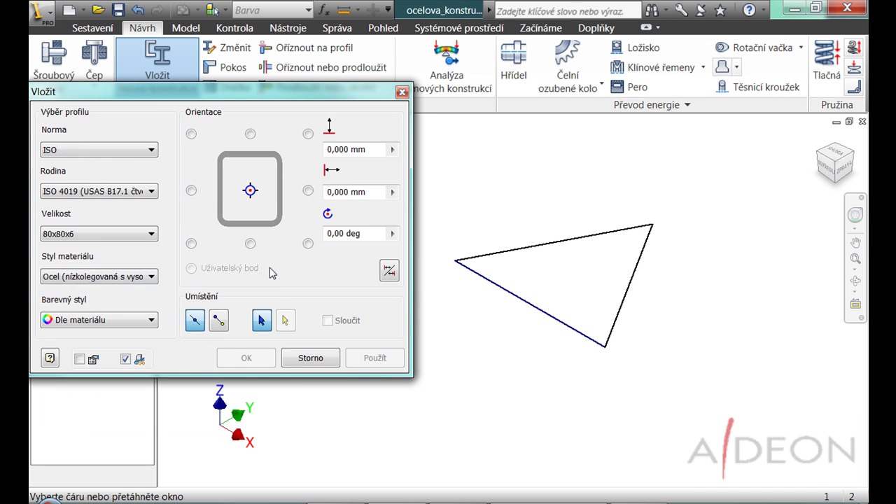
click(500, 295)
click(498, 253)
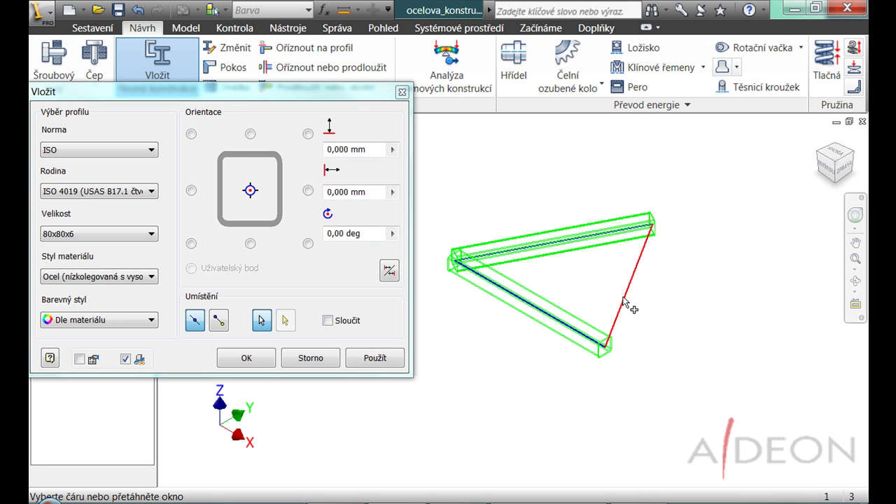
click(624, 300)
click(239, 367)
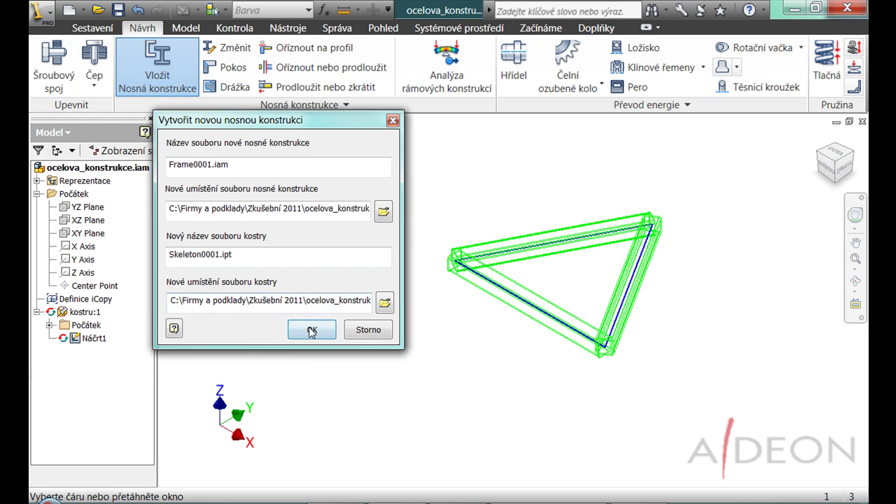
click(312, 328)
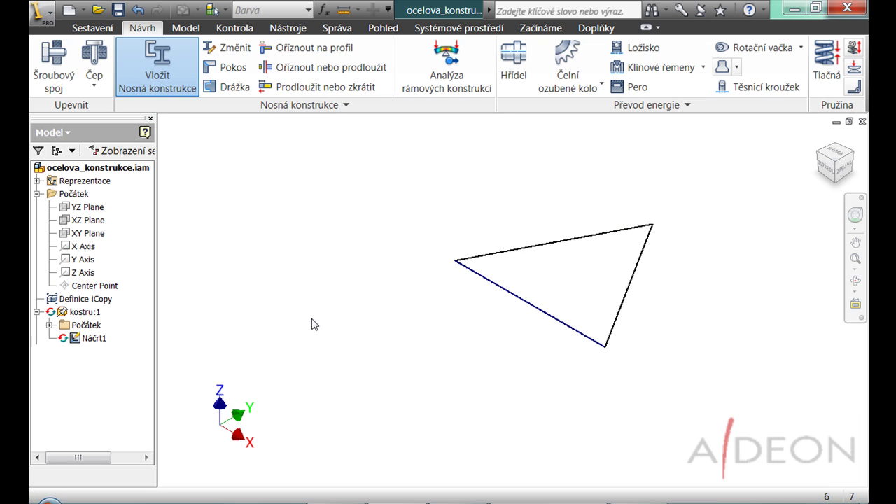
- Mitre the top-left, left-right and top-right beam corners, then save the assembly
click(227, 70)
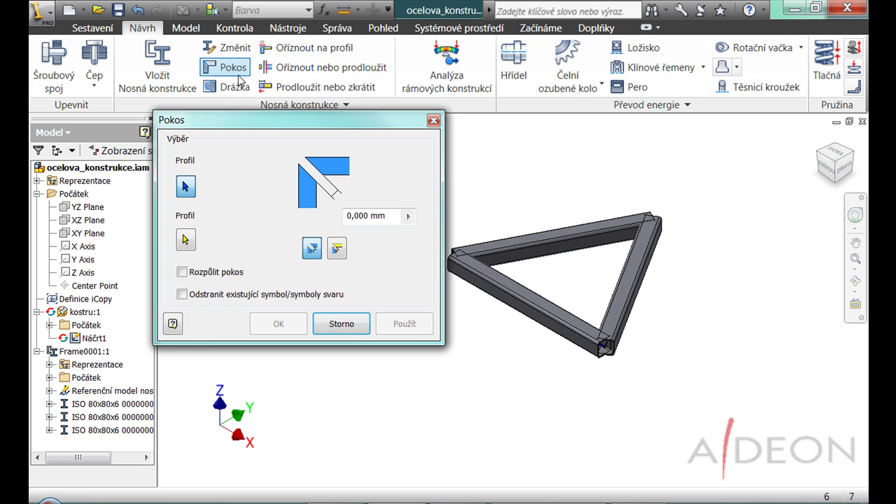
click(555, 243)
click(495, 277)
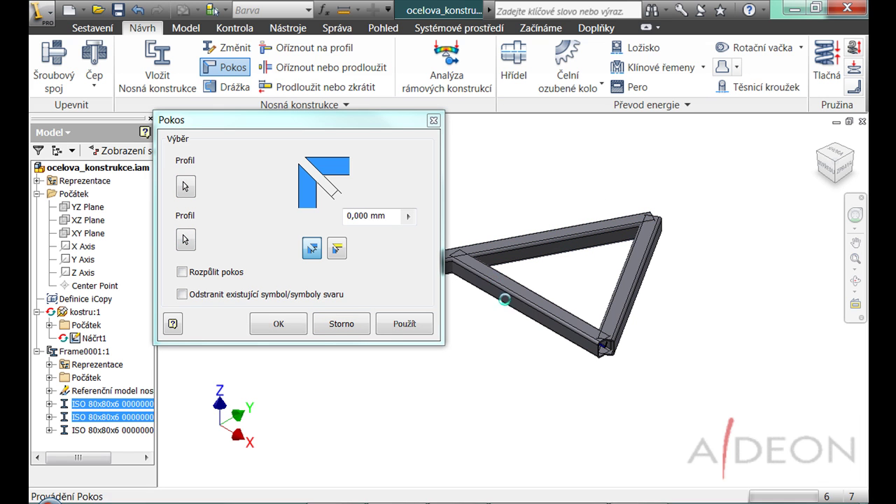
click(508, 307)
click(633, 292)
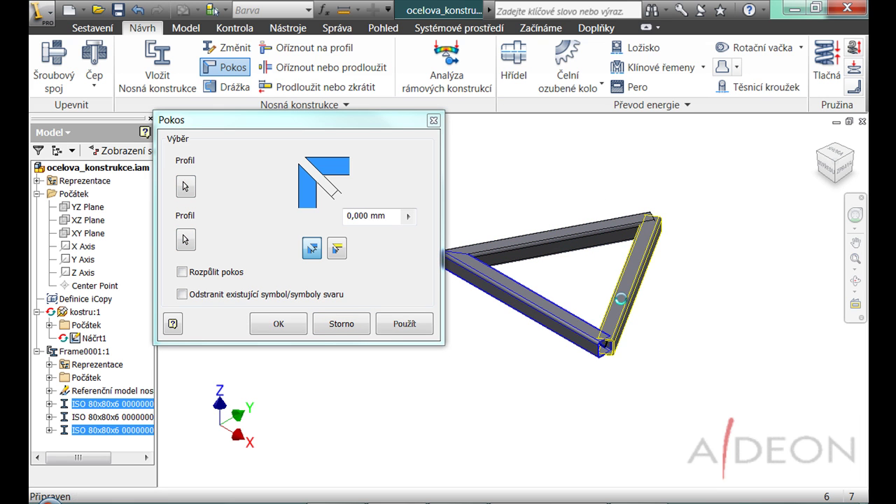
click(610, 231)
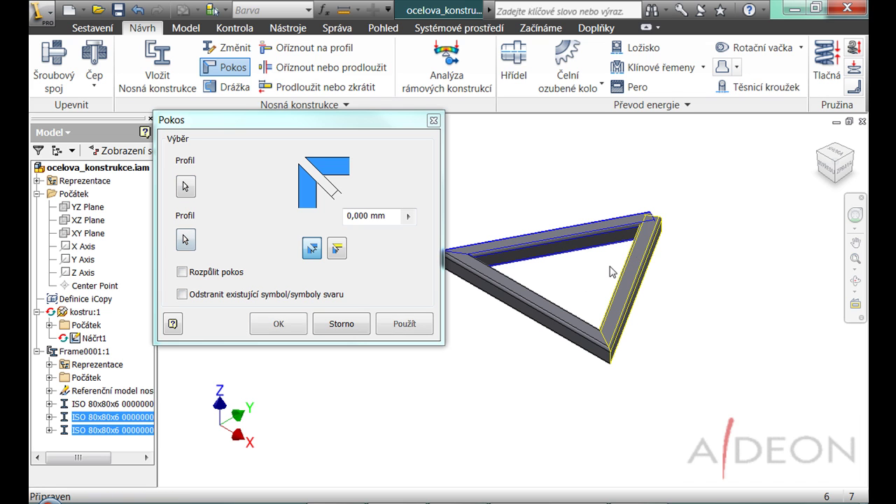
click(341, 325)
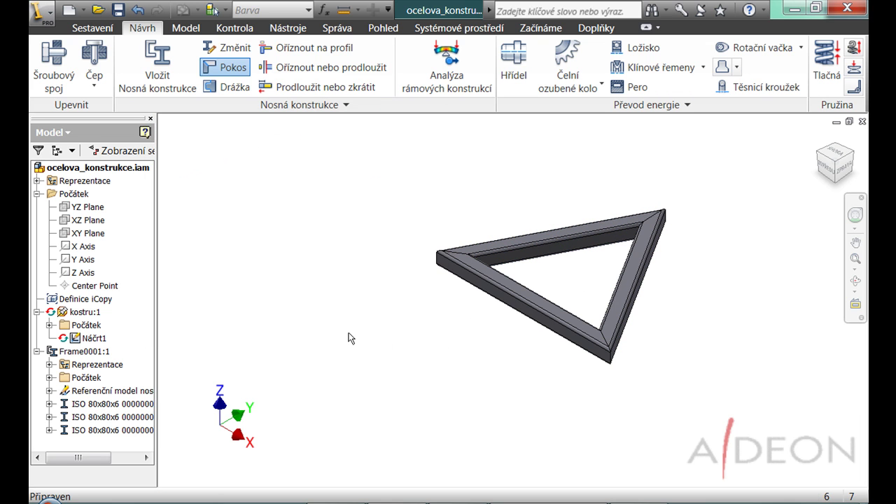
click(118, 10)
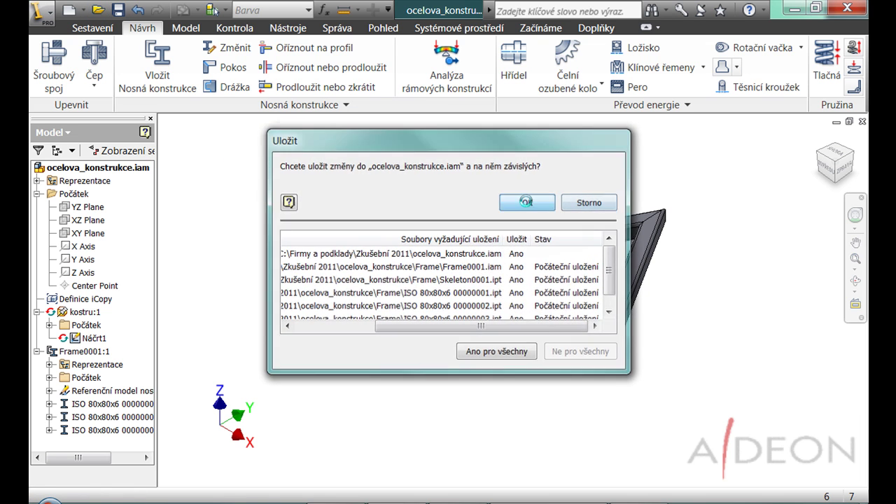
- Confirm saving, then create a new Norma.iam assembly saved as hlavni_sestava
click(526, 202)
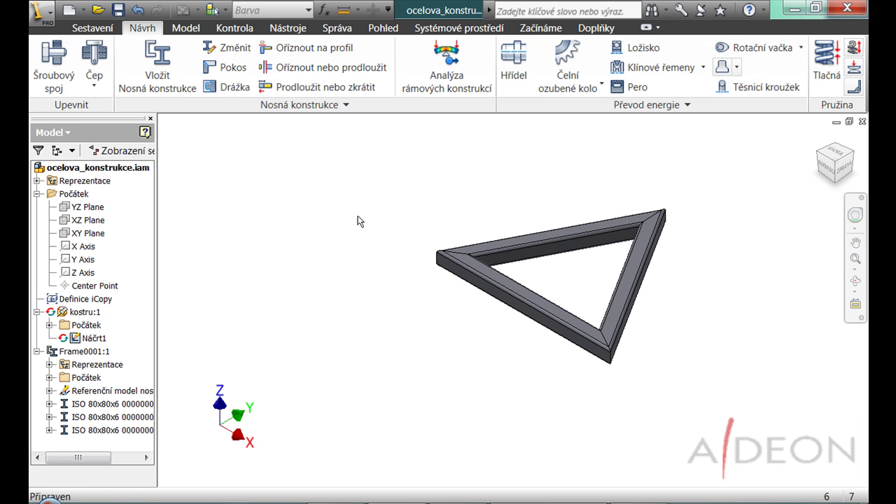
click(68, 10)
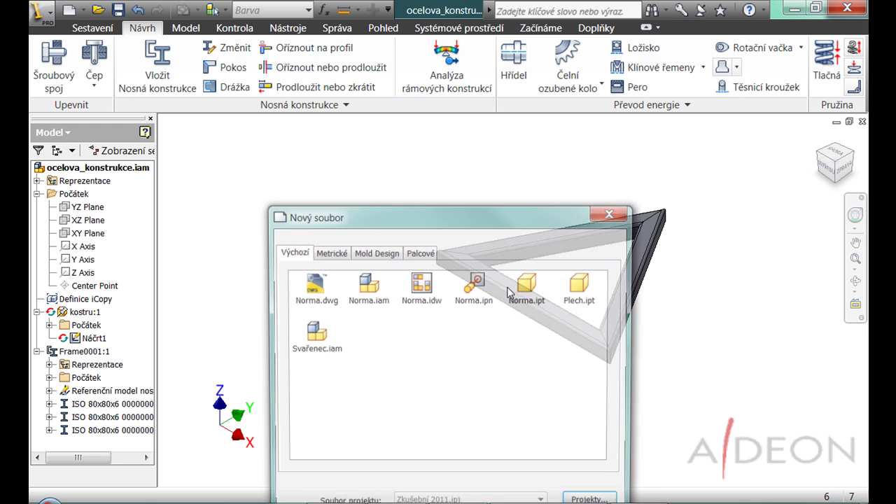
double_click(367, 296)
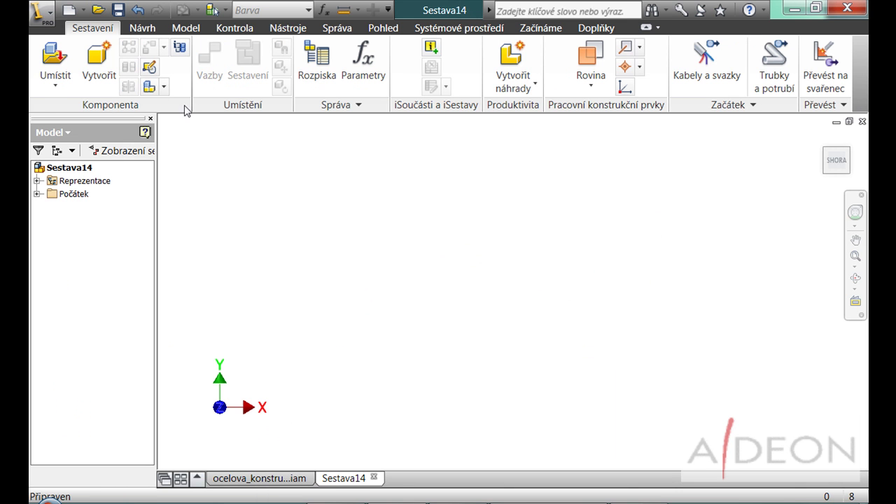
click(119, 10)
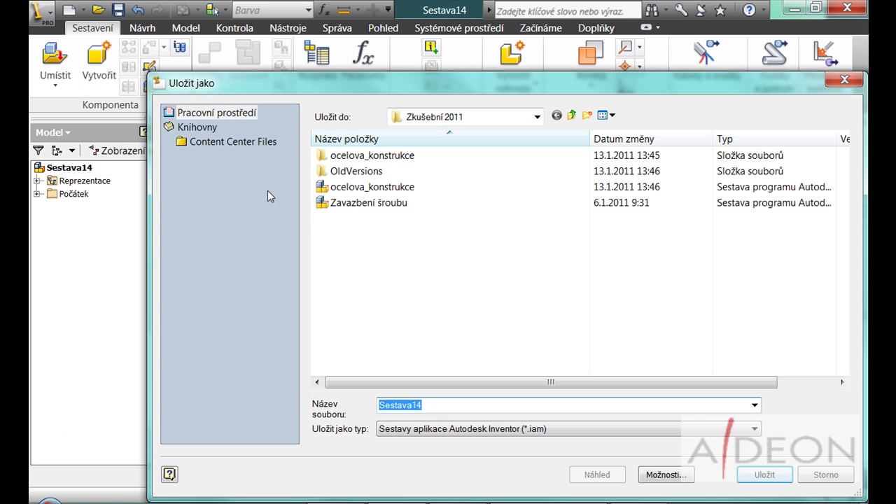
text(hlavni)
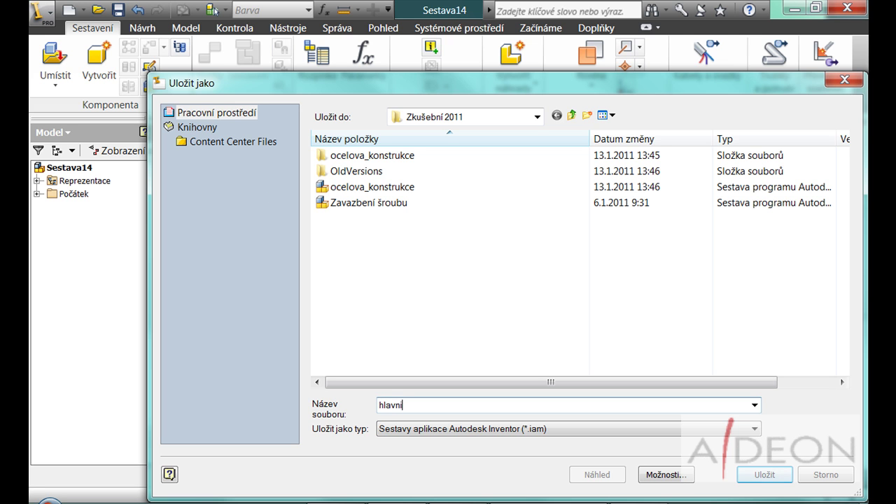
text(_sestava)
click(749, 479)
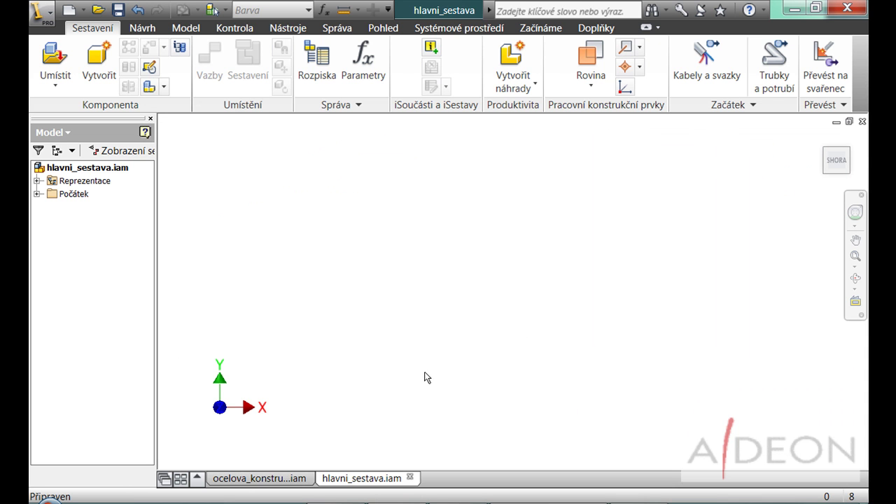
- Place Trajektorie_hlavni in the assembly, return to Home view, and start iCopy
click(55, 60)
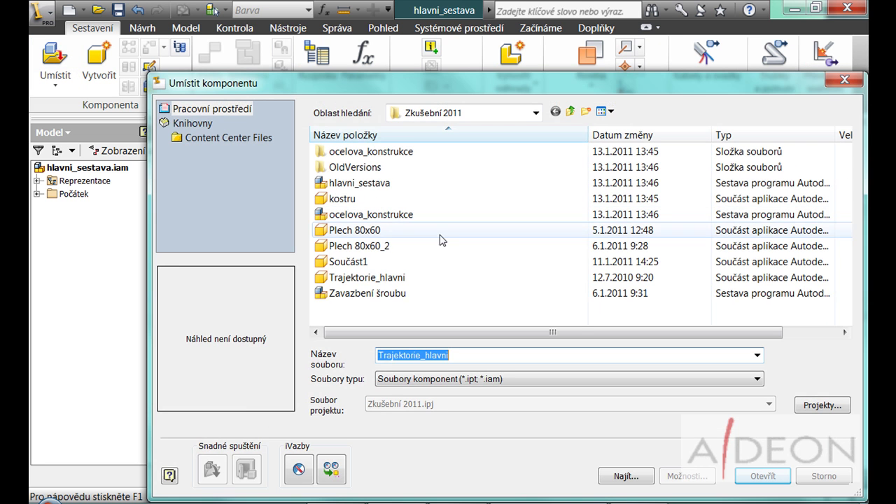
key(Return)
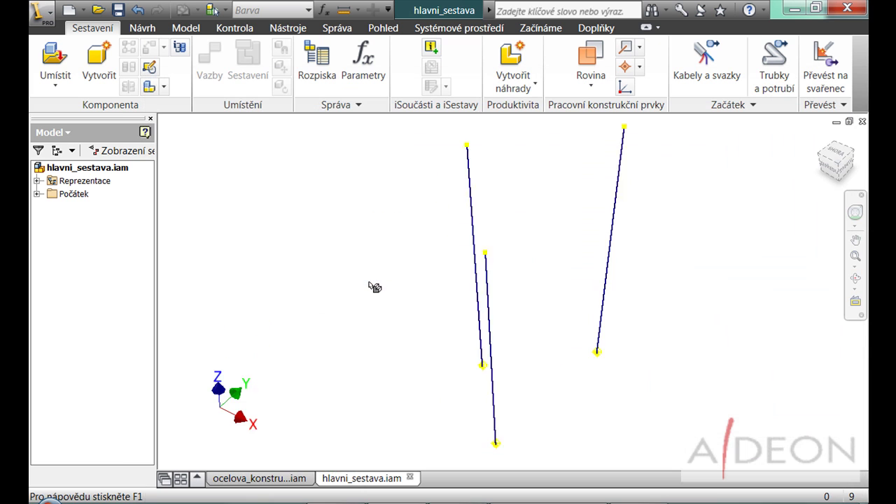
right_click(371, 277)
click(400, 289)
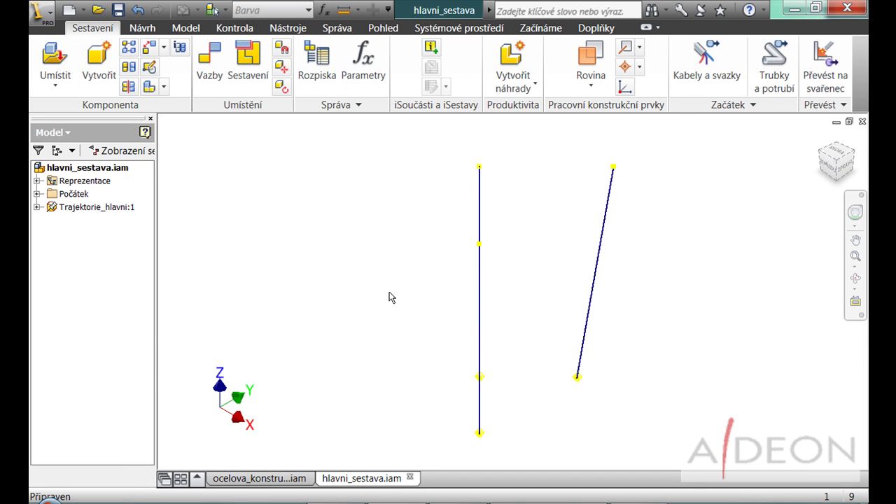
key(F6)
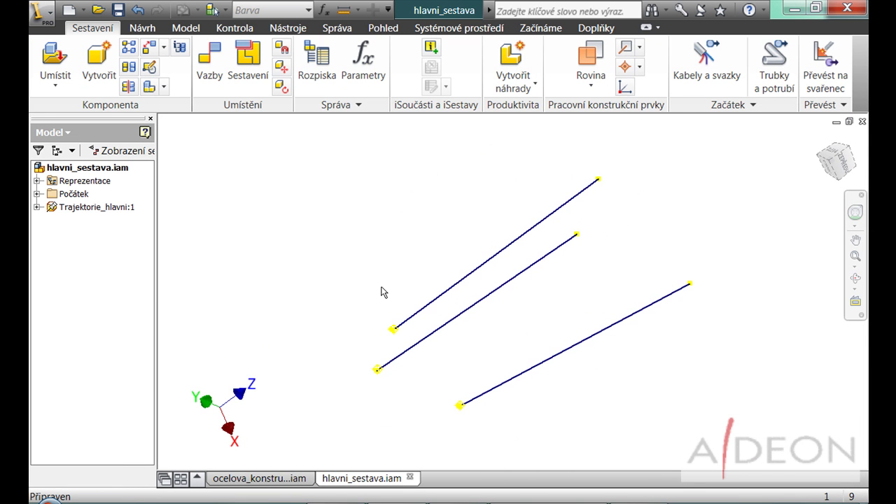
click(180, 47)
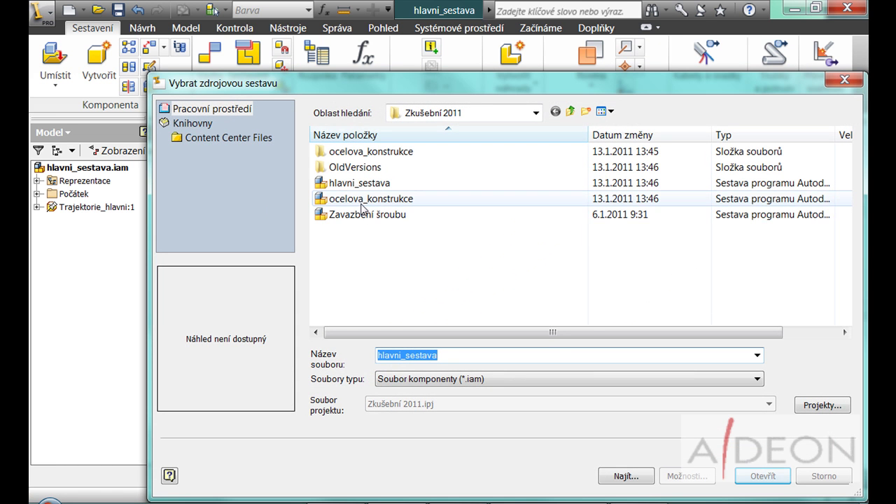
- Load ocelova_konstrukce and map spodni_levy, spodni_pravy and horni_bod to the lines' lower endpoints
click(362, 202)
double_click(362, 201)
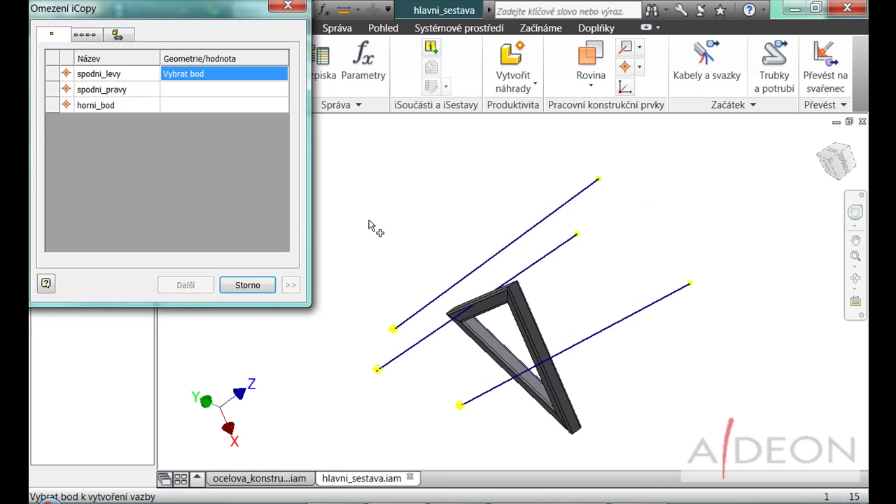
click(377, 370)
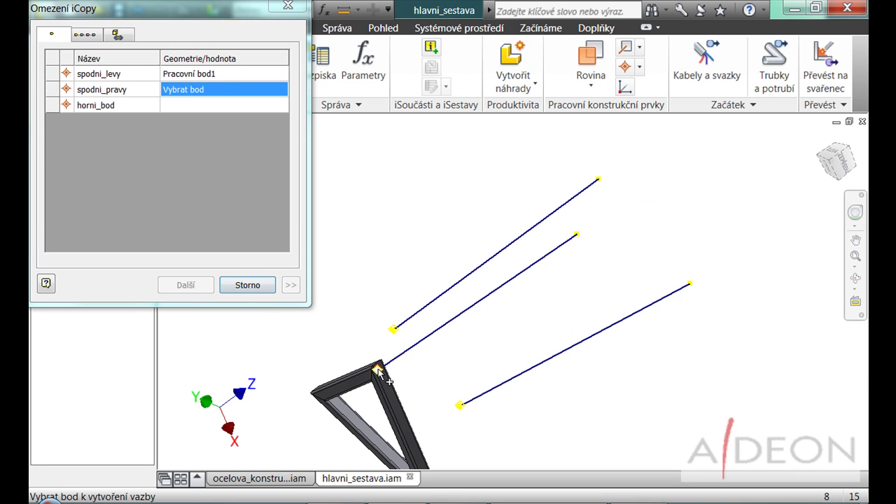
click(459, 406)
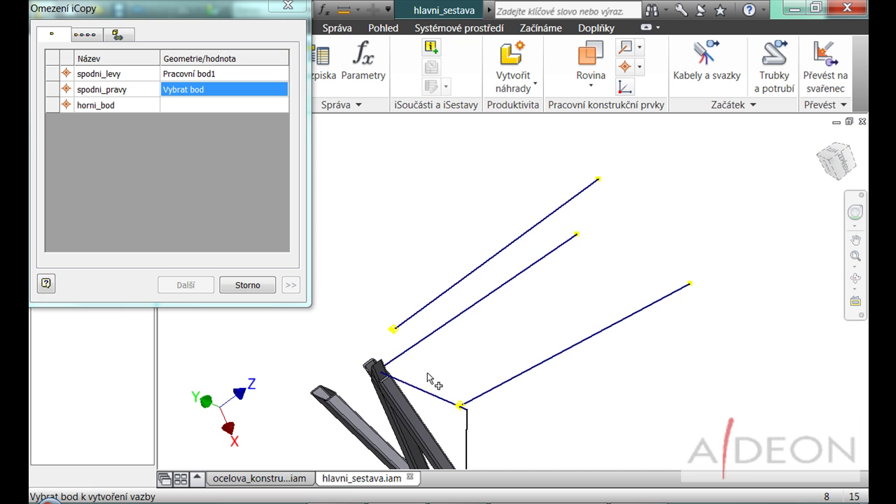
click(392, 331)
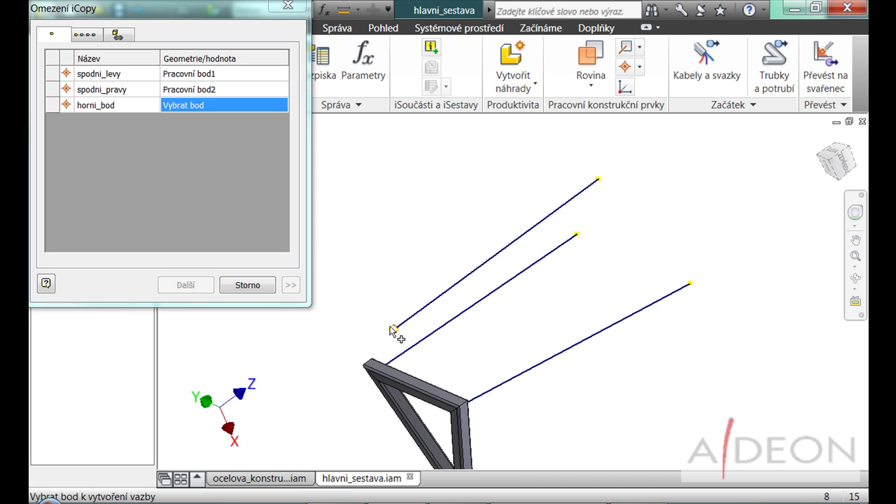
- Pattern 8 copies spaced 200 along the upper line, with a work plane at each
click(99, 37)
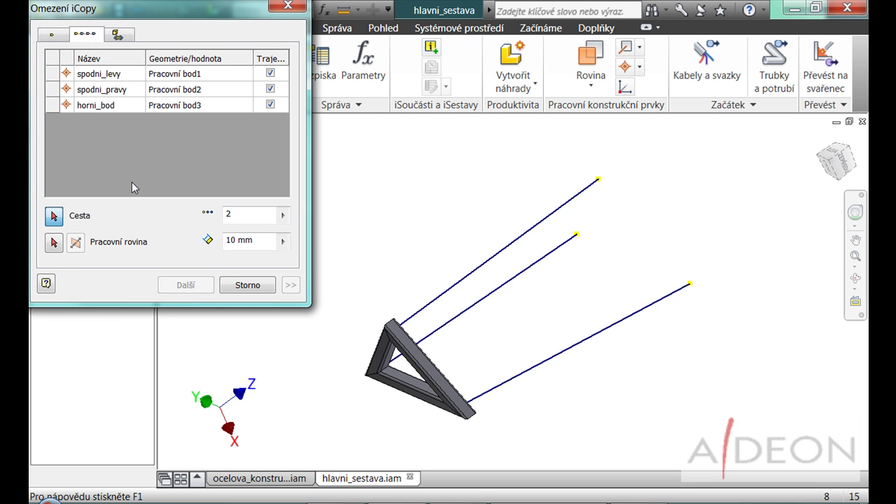
click(54, 215)
click(412, 313)
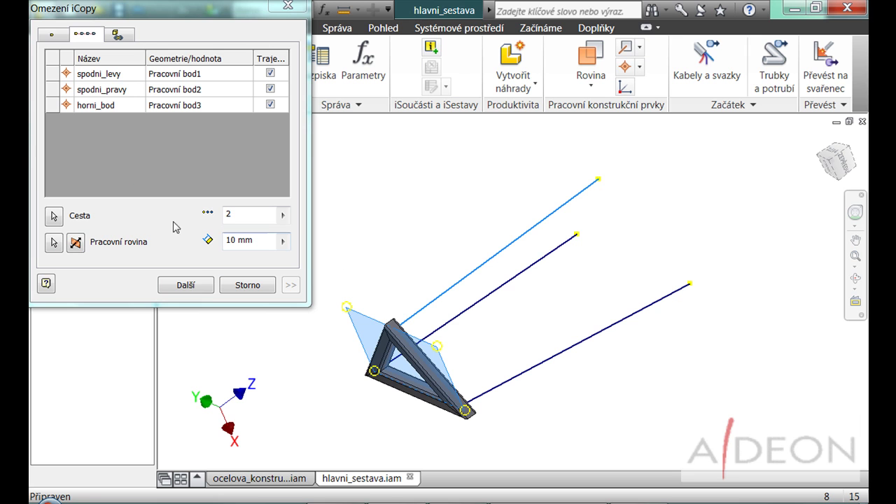
click(78, 245)
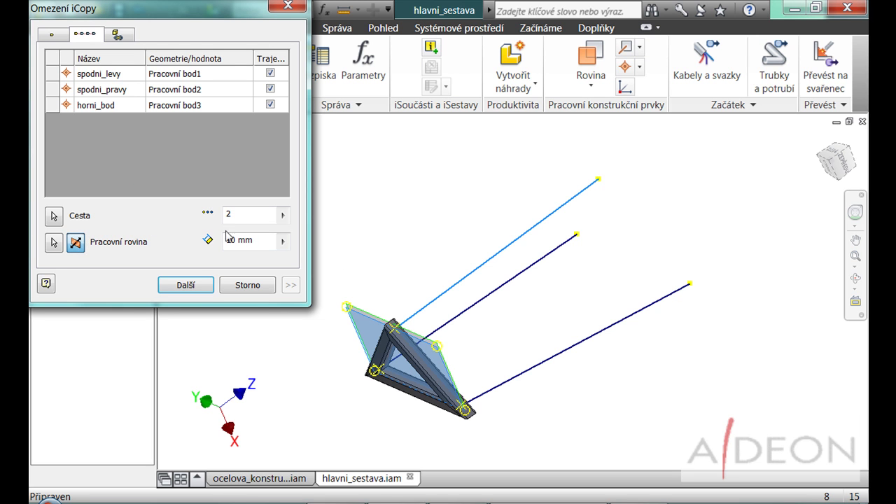
double_click(244, 218)
text(8)
click(261, 240)
text(200)
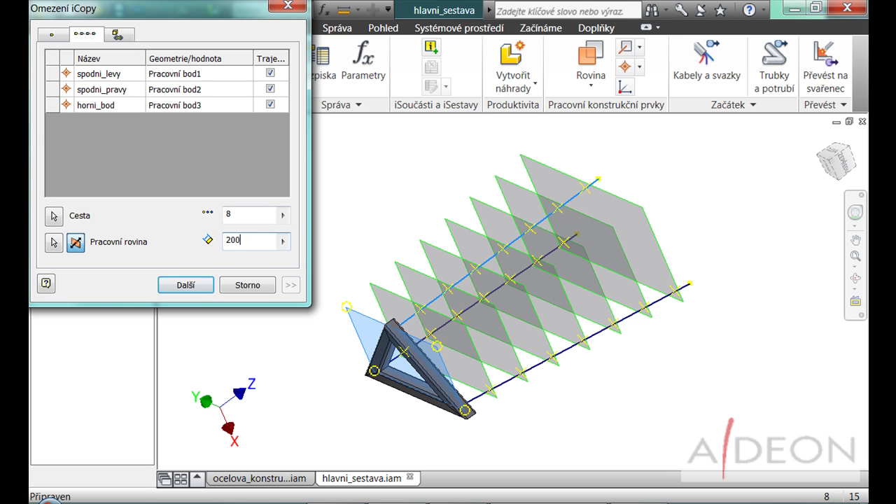
click(199, 288)
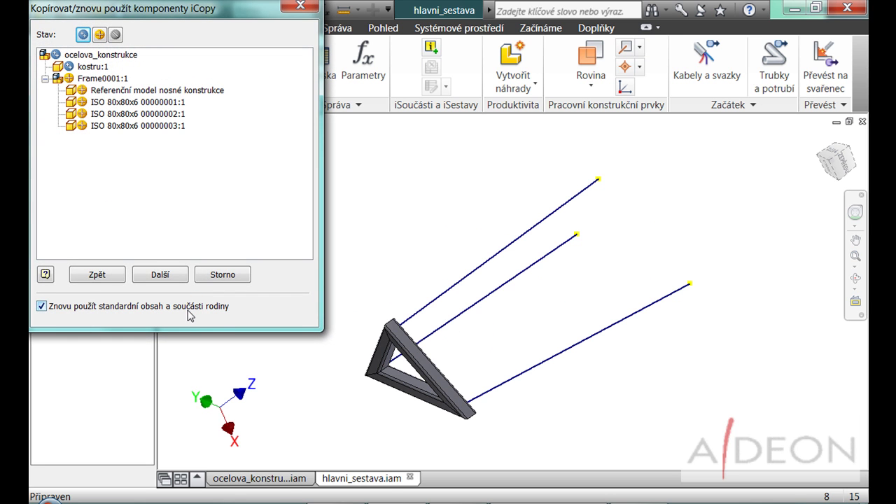
- Stop reusing standard content, reuse Frame0001:1, and accept the proposed iCopy file names
click(68, 309)
click(68, 78)
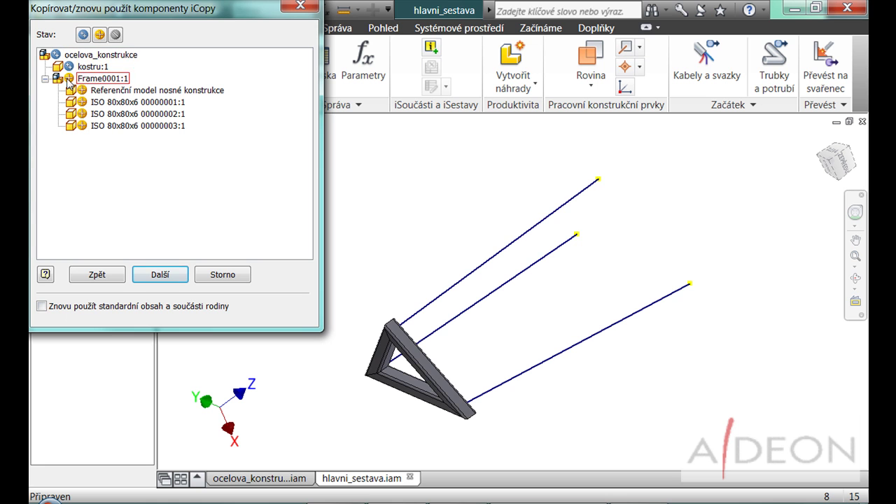
click(68, 79)
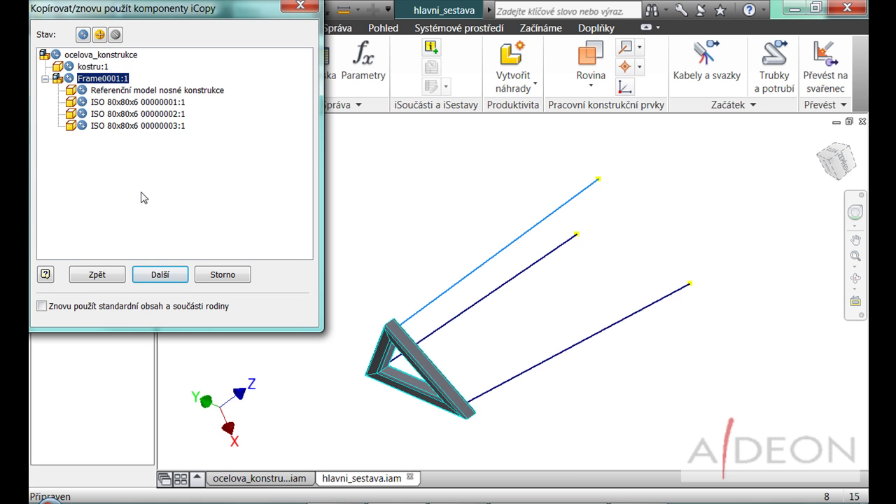
click(159, 274)
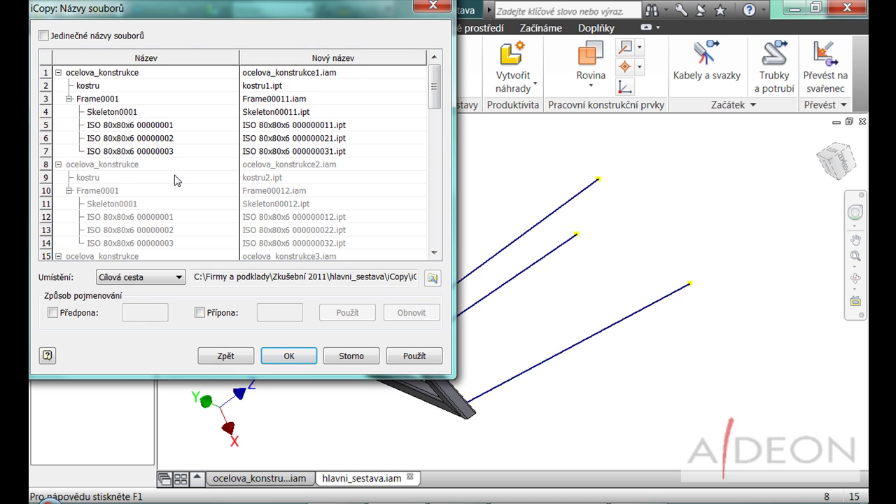
click(288, 355)
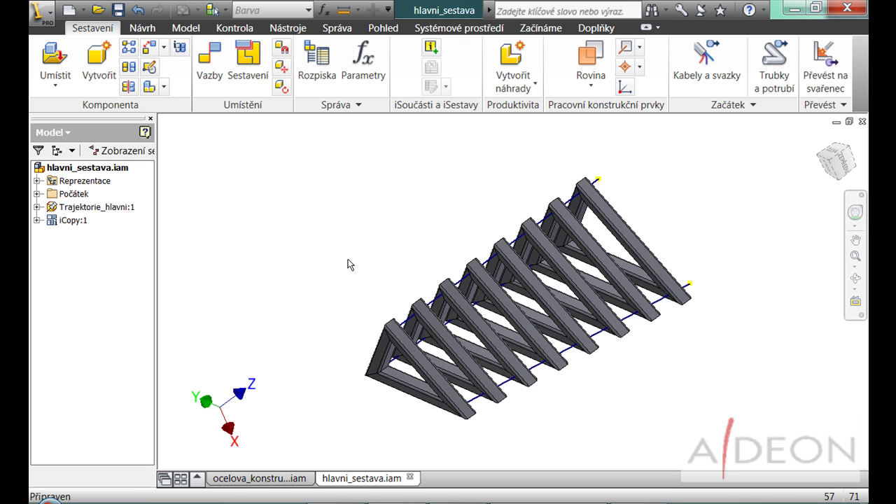
click(835, 164)
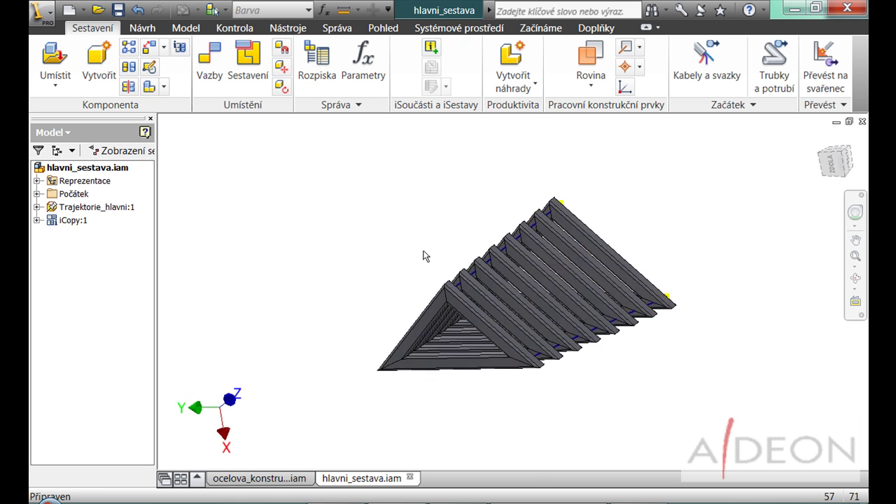
click(851, 138)
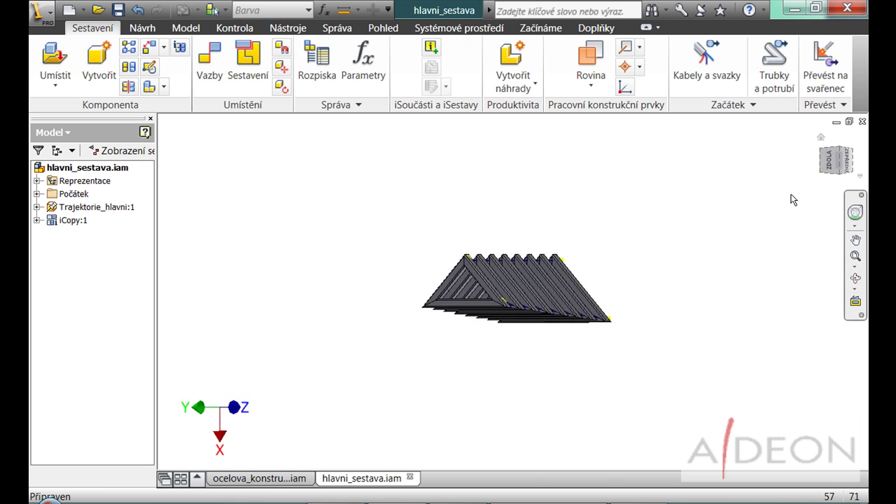
key(F5)
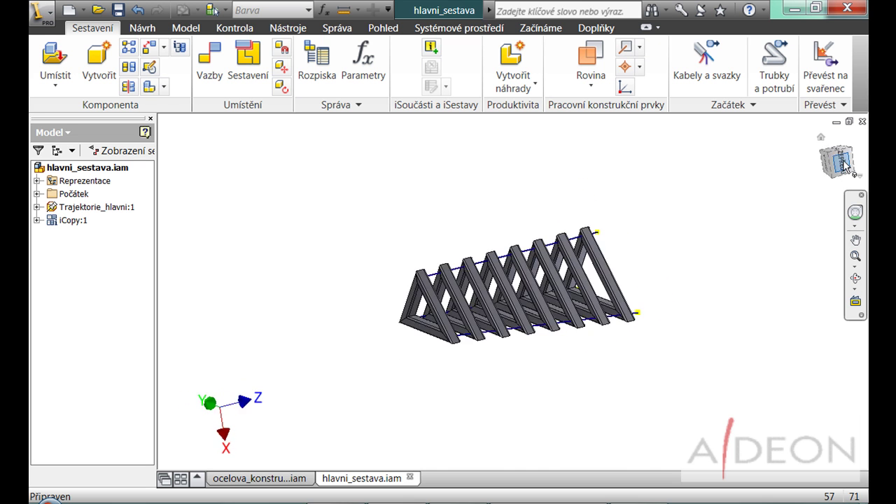
key(F6)
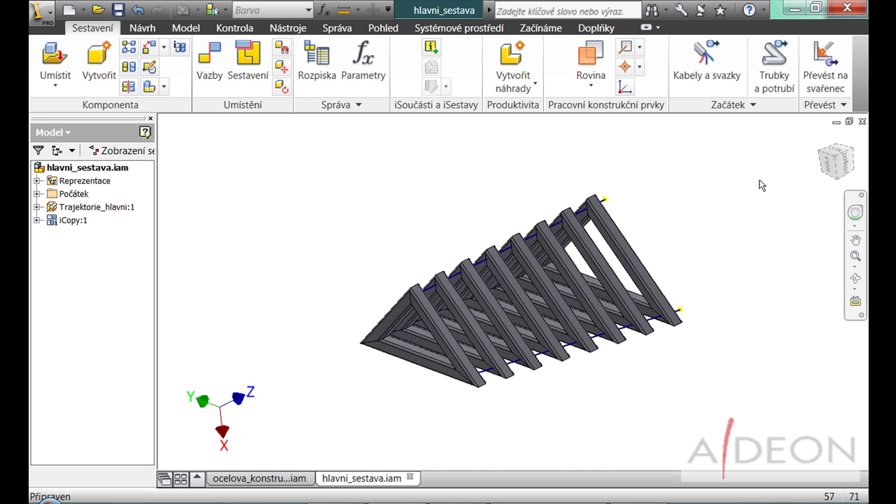